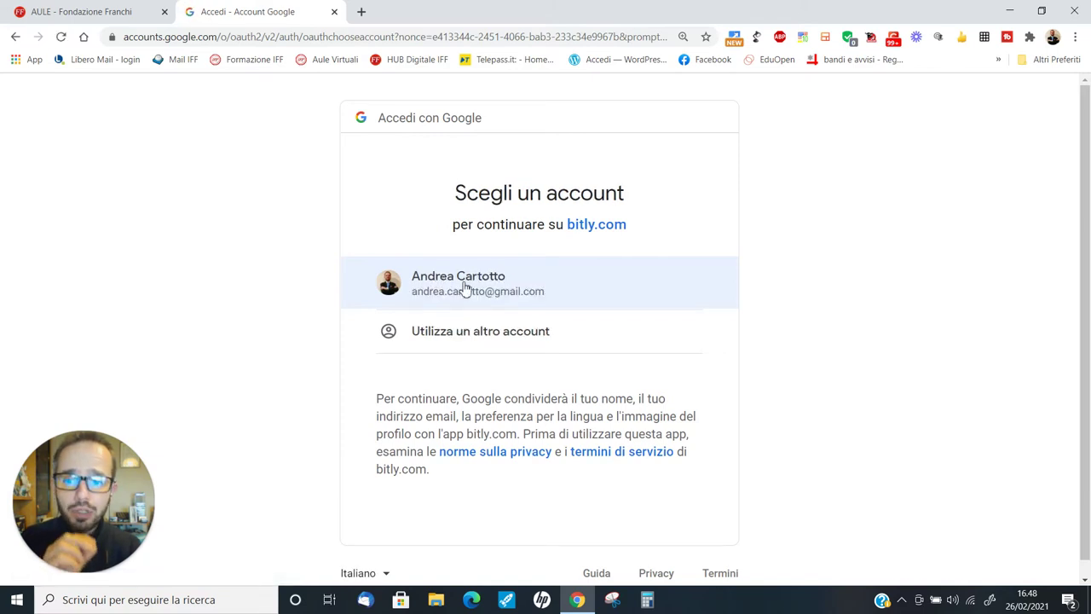
# - Choose the Google account in the account chooser to log in to the Bitly dashboard
pyautogui.click(493, 293)
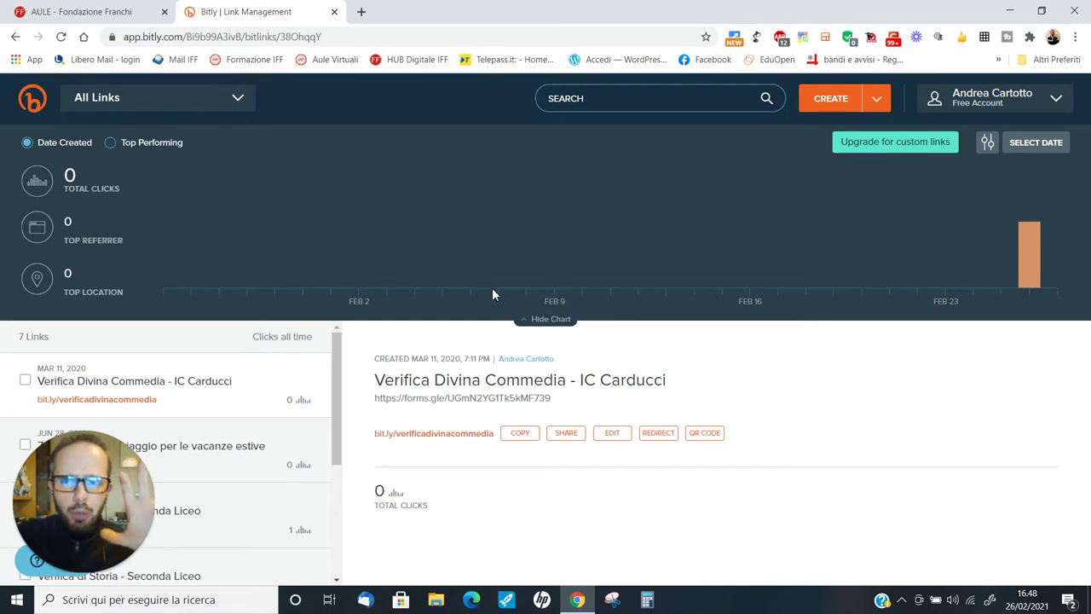
# - Check the 1A AIROLE room's invite link in the AULE tab, then begin a new Bitly link
pyautogui.click(86, 11)
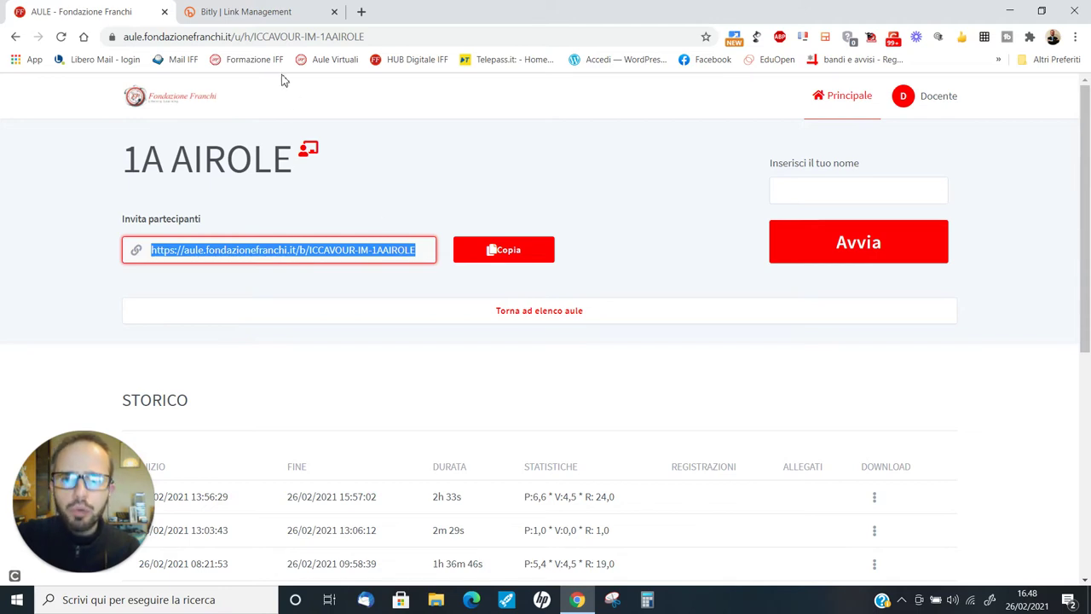
pyautogui.click(273, 14)
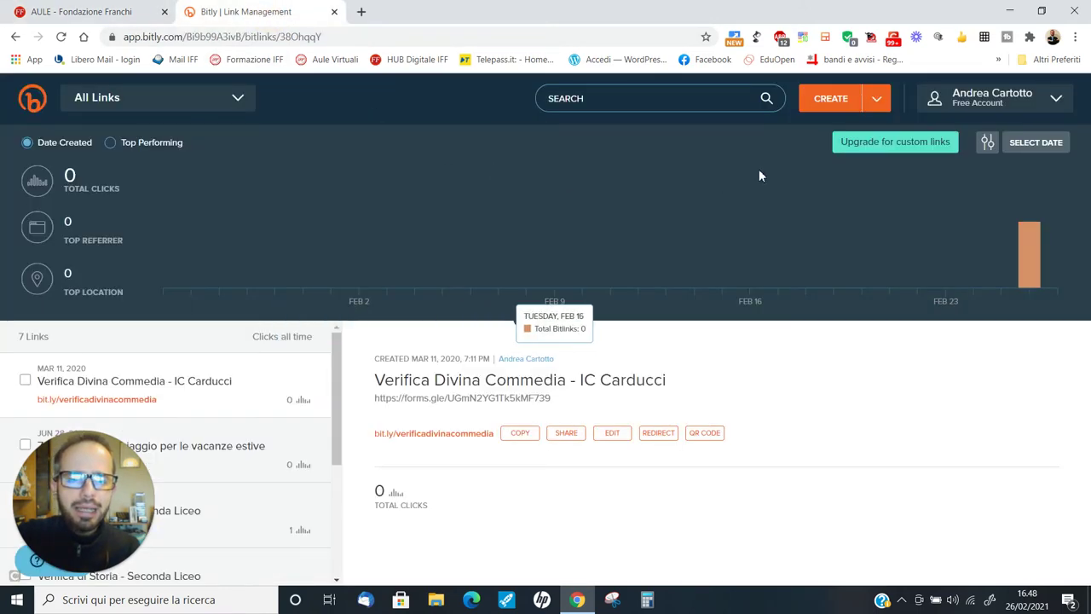
pyautogui.click(825, 100)
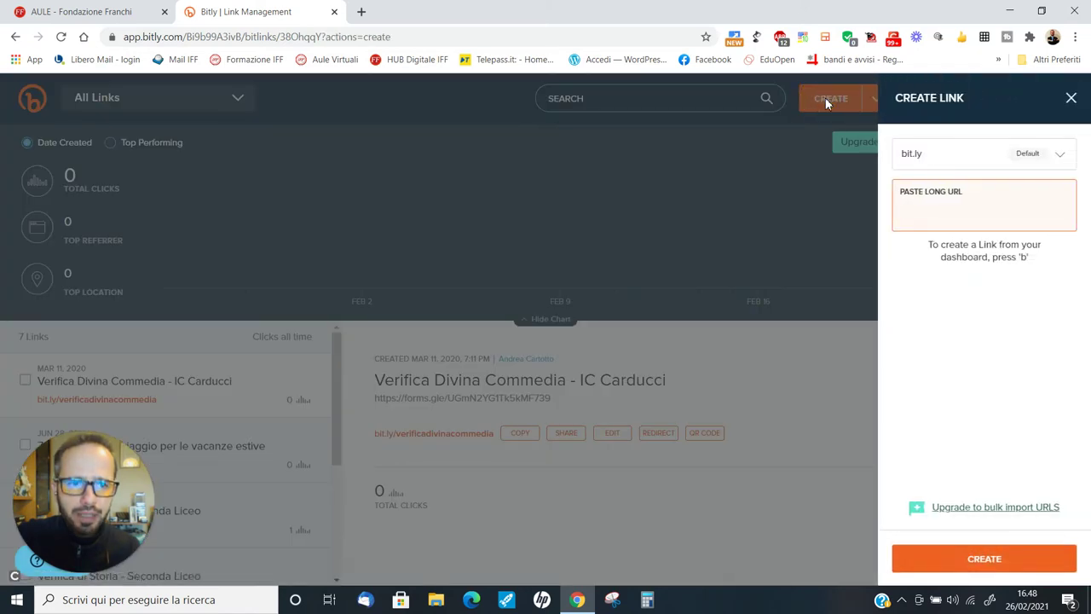
# - Paste the 1A AIROLE invite link as the long URL, producing bit.ly/3kt9TF6
pyautogui.rightClick(929, 216)
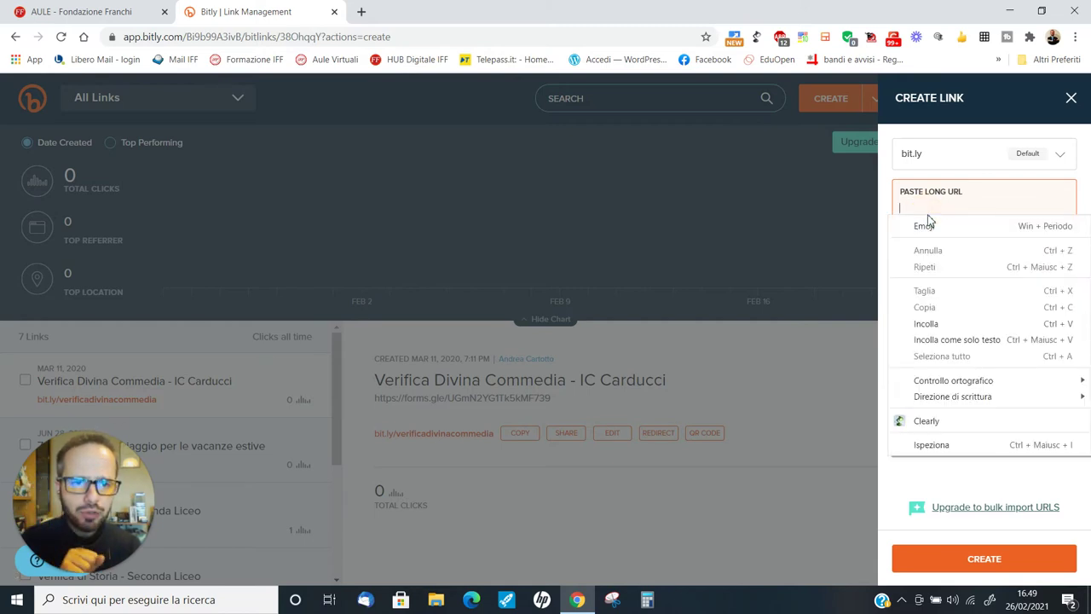
pyautogui.click(938, 324)
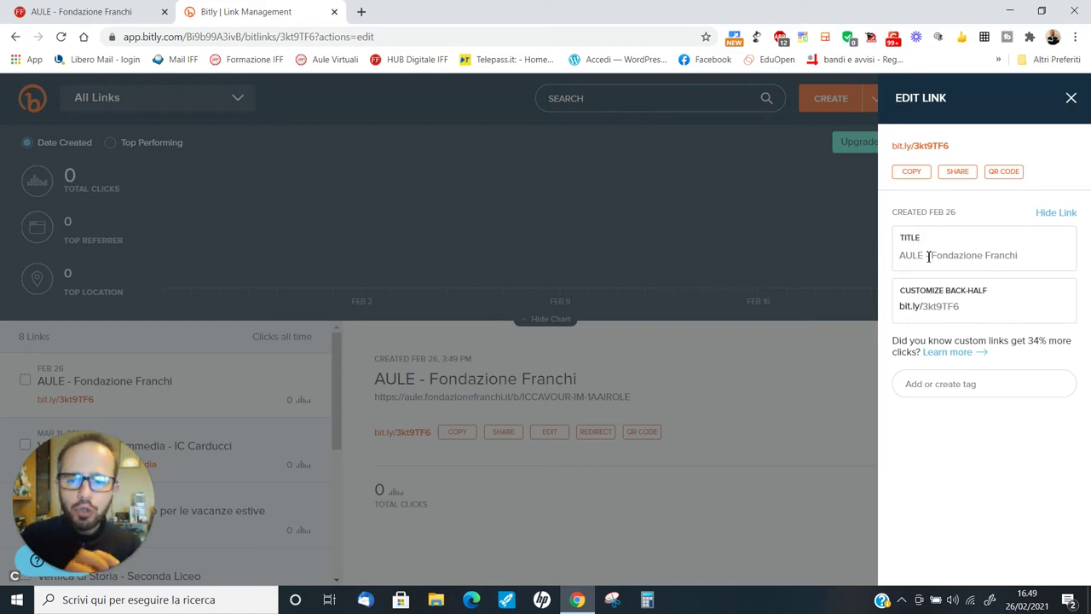
# - Replace the title 'AULE - Fondazione Franchi' with 'Classe 1A Airole'
pyautogui.click(1045, 259)
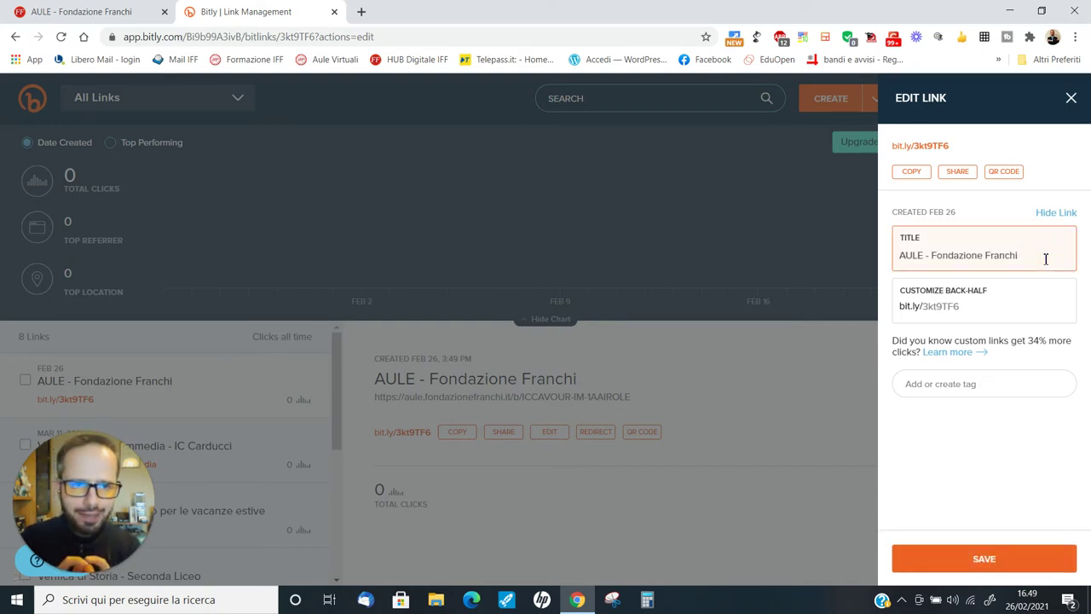
pyautogui.press('BackSpace')
pyautogui.press('BackSpace')
pyautogui.press('BackSpace')
pyautogui.press('BackSpace')
pyautogui.press('BackSpace')
pyautogui.press('BackSpace')
pyautogui.press('BackSpace')
pyautogui.press('BackSpace')
pyautogui.press('BackSpace')
pyautogui.press('BackSpace')
pyautogui.press('BackSpace')
pyautogui.press('BackSpace')
pyautogui.press('BackSpace')
pyautogui.press('BackSpace')
pyautogui.press('BackSpace')
pyautogui.press('BackSpace')
pyautogui.press('BackSpace')
pyautogui.press('BackSpace')
pyautogui.press('BackSpace')
pyautogui.press('BackSpace')
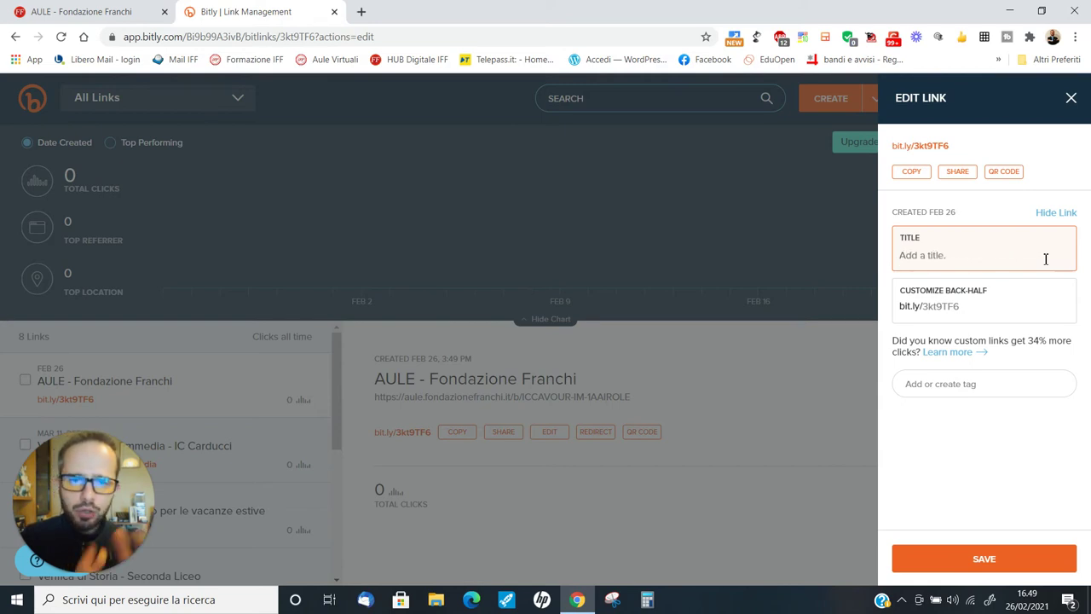
pyautogui.write('Class')
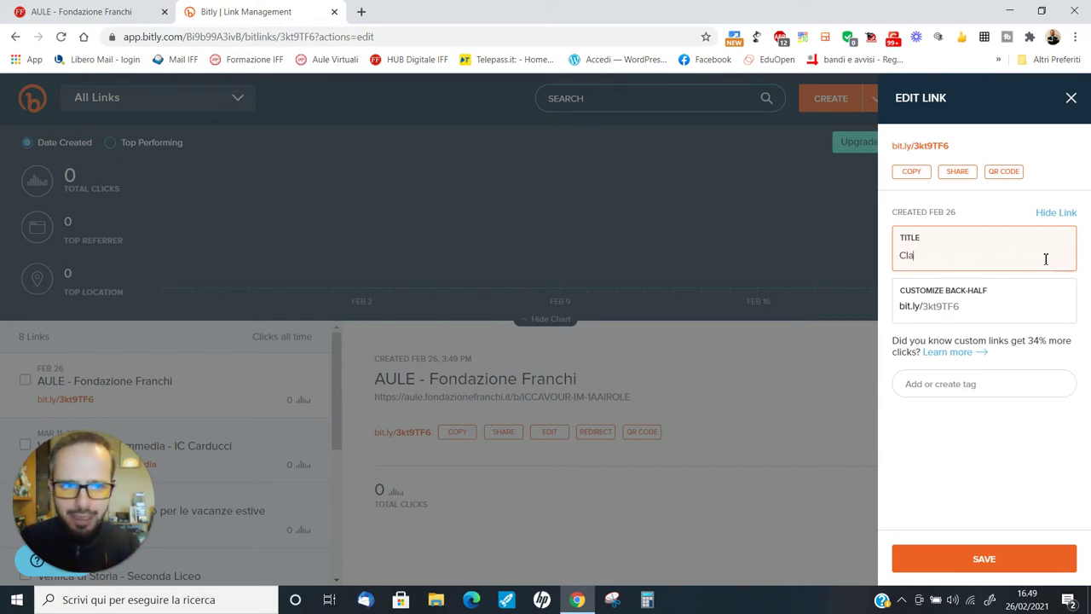
pyautogui.press('BackSpace')
pyautogui.press('BackSpace')
pyautogui.write('sse ')
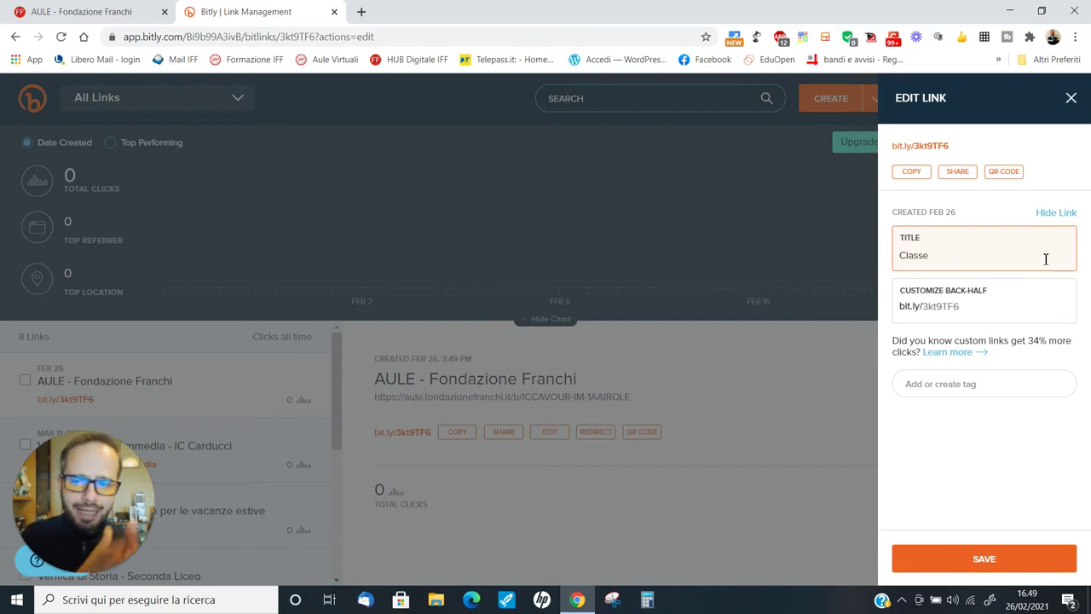
pyautogui.write('1A')
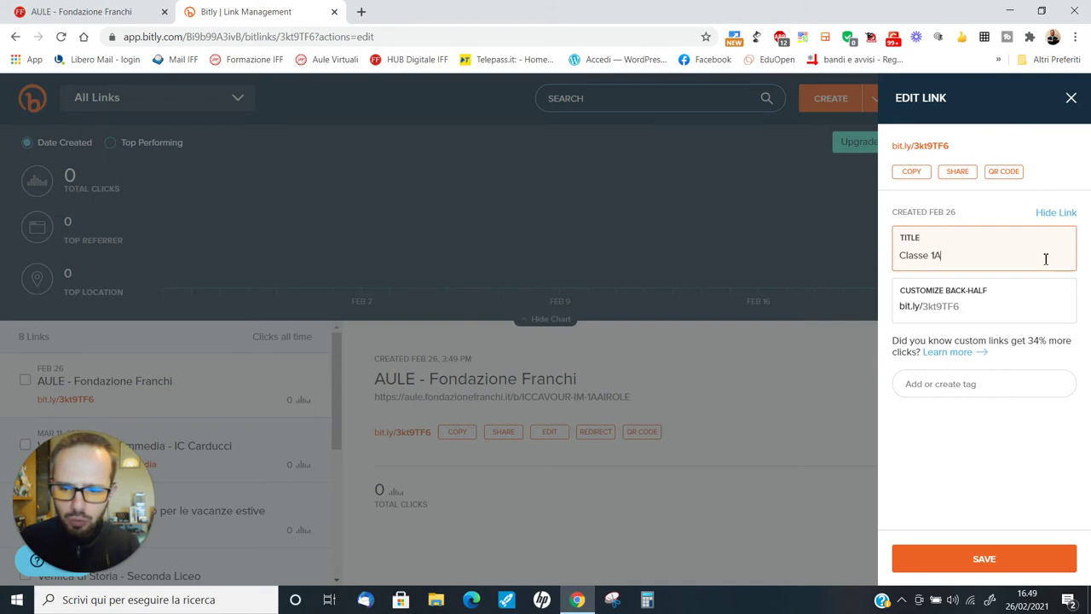
pyautogui.write(' Airole')
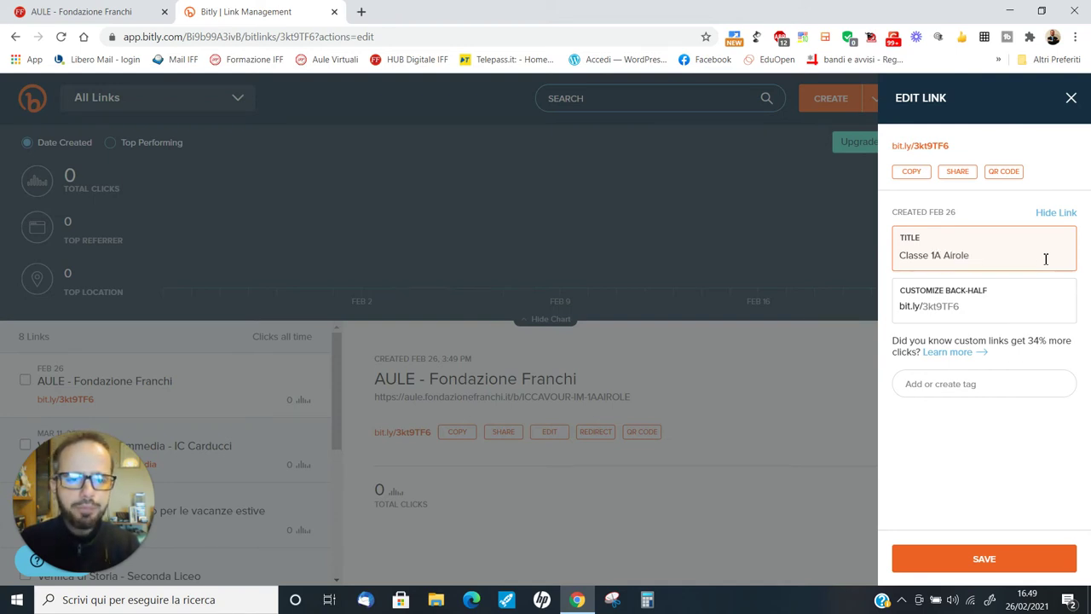
# - Change the back-half from 3kt9TF6 to 1aairole, save the link, and close the editor
pyautogui.click(976, 306)
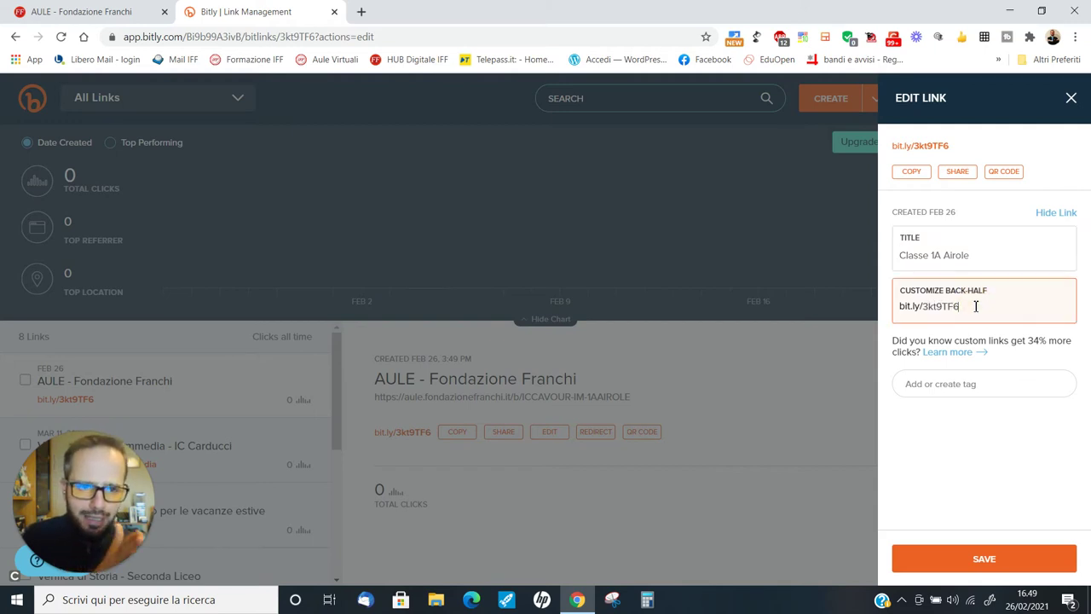
pyautogui.press('BackSpace')
pyautogui.press('BackSpace')
pyautogui.press('BackSpace')
pyautogui.press('BackSpace')
pyautogui.press('BackSpace')
pyautogui.press('BackSpace')
pyautogui.press('BackSpace')
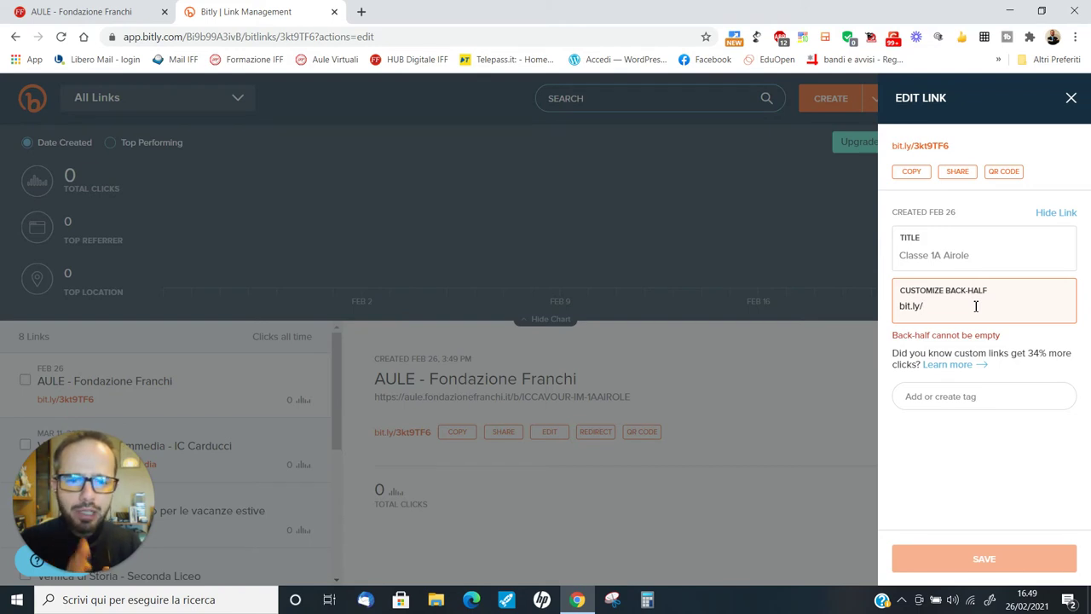
pyautogui.write('1')
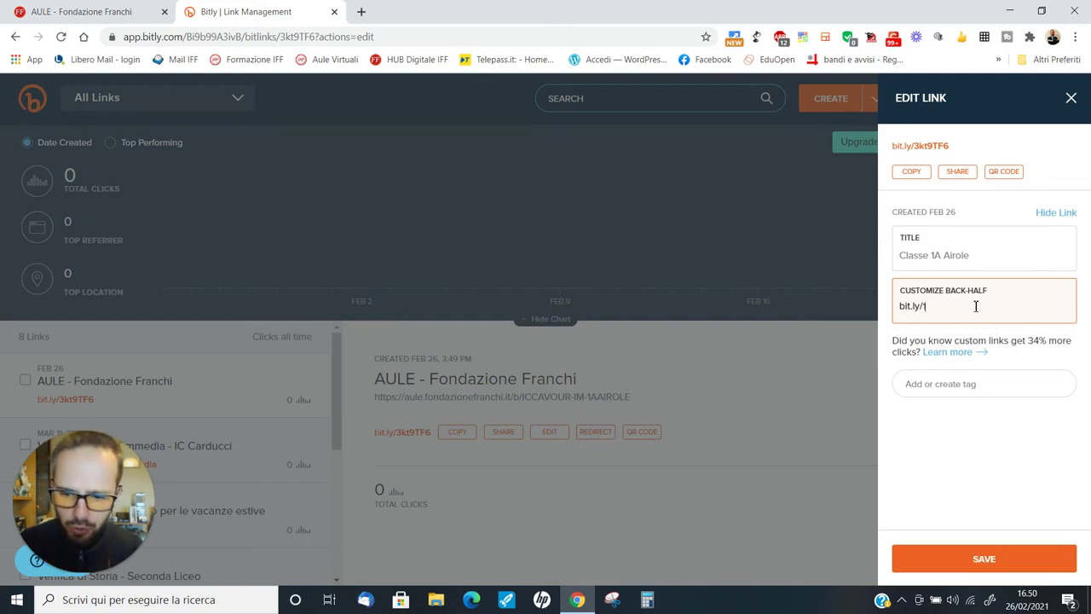
pyautogui.write('aairole')
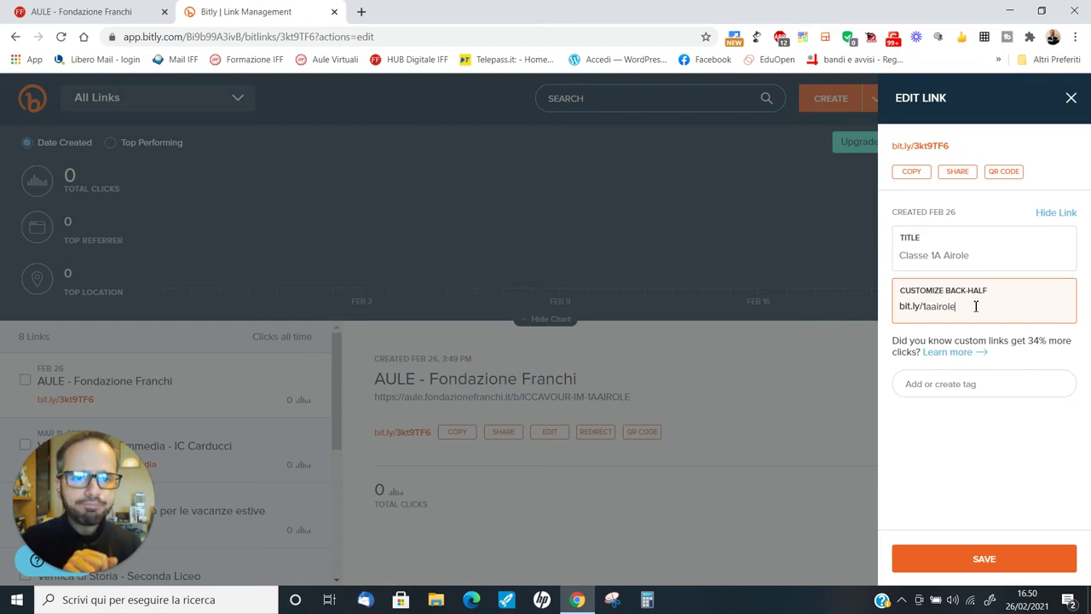
pyautogui.click(987, 560)
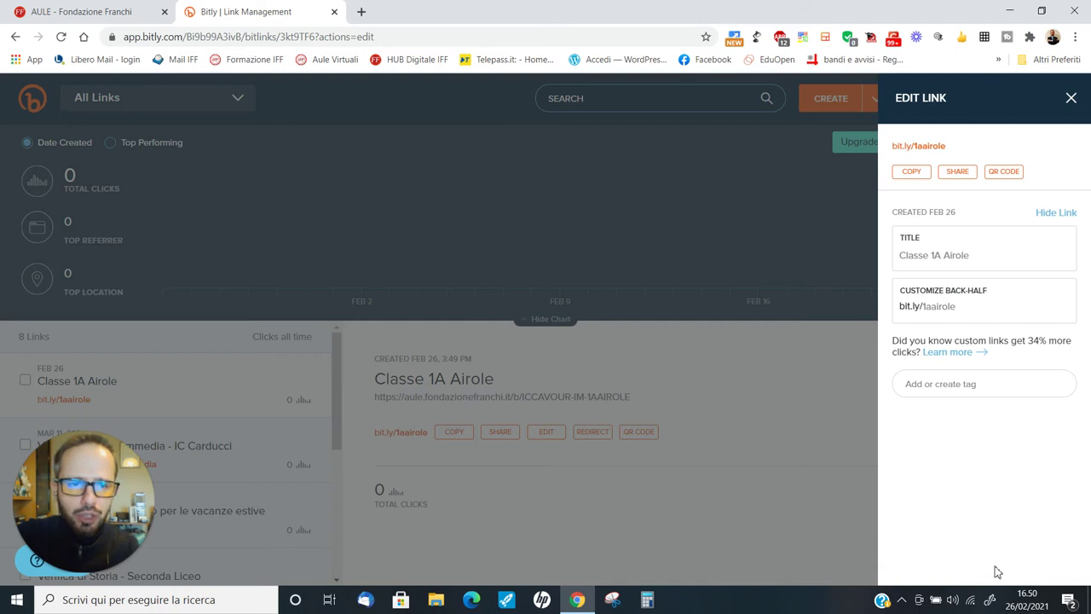
pyautogui.click(1071, 98)
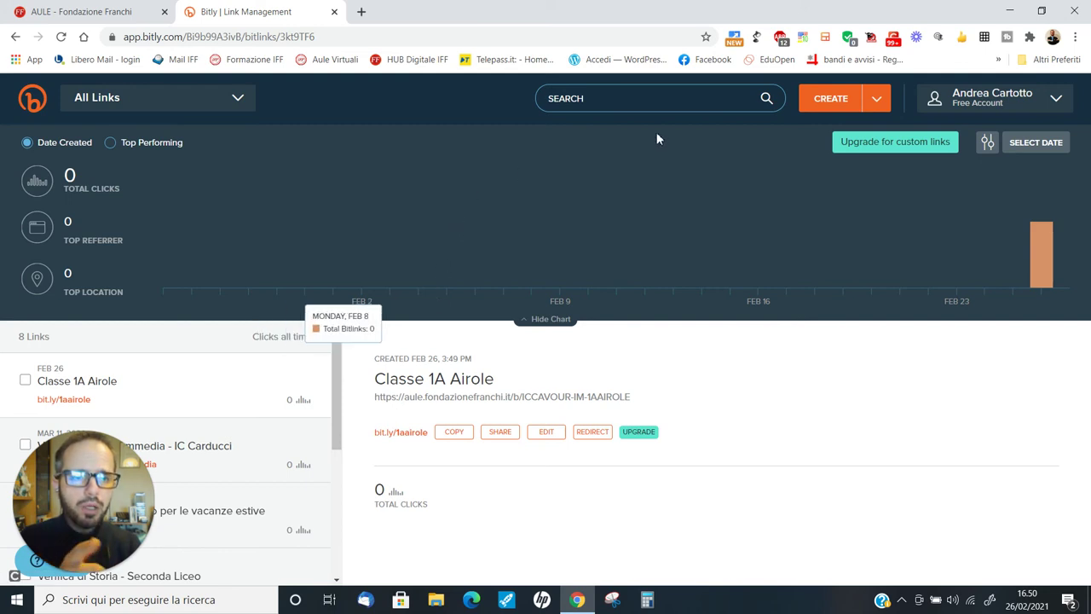
# - Open a new Chrome incognito window from the browser menu
pyautogui.click(1075, 37)
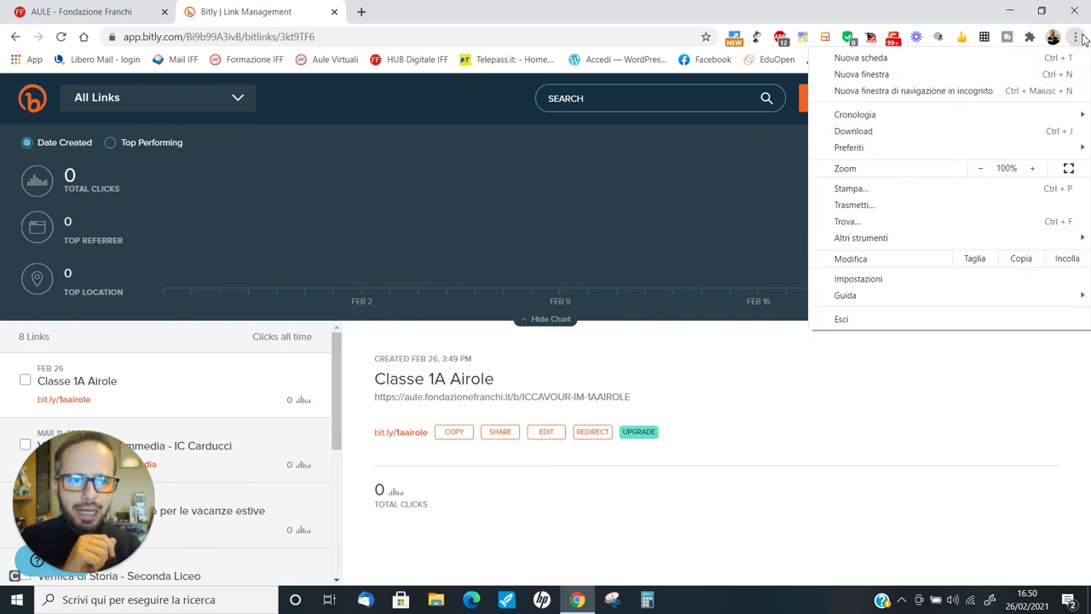
pyautogui.click(969, 97)
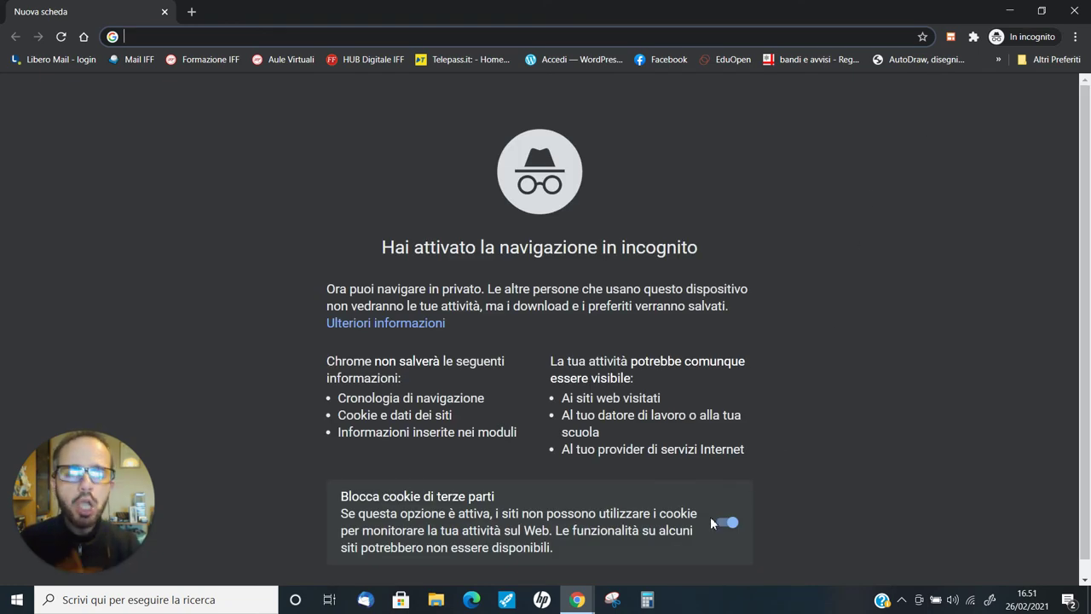
# - Copy the bit.ly/1aairole short link from the Bitly window
pyautogui.click(580, 601)
pyautogui.click(499, 556)
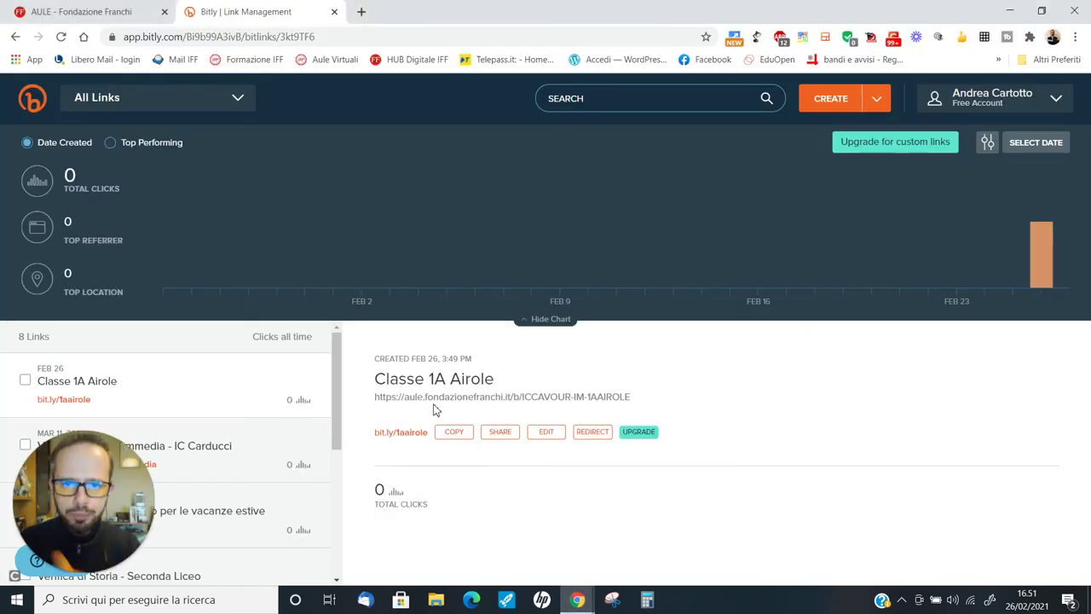
pyautogui.click(445, 433)
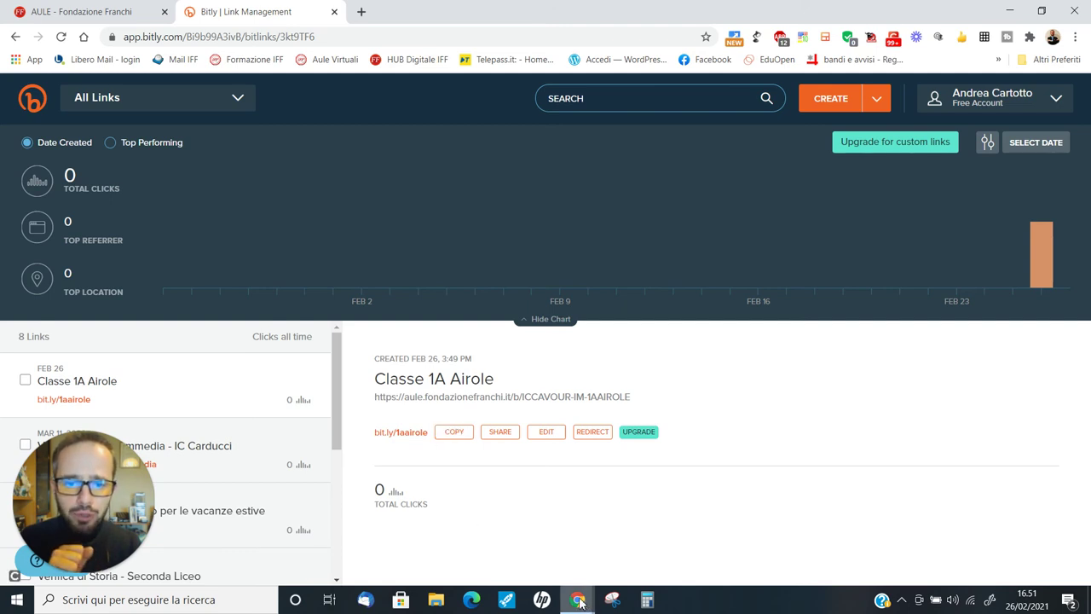
# - Open bit.ly/1aairole in the incognito window's address bar
pyautogui.moveTo(580, 602)
pyautogui.click(618, 552)
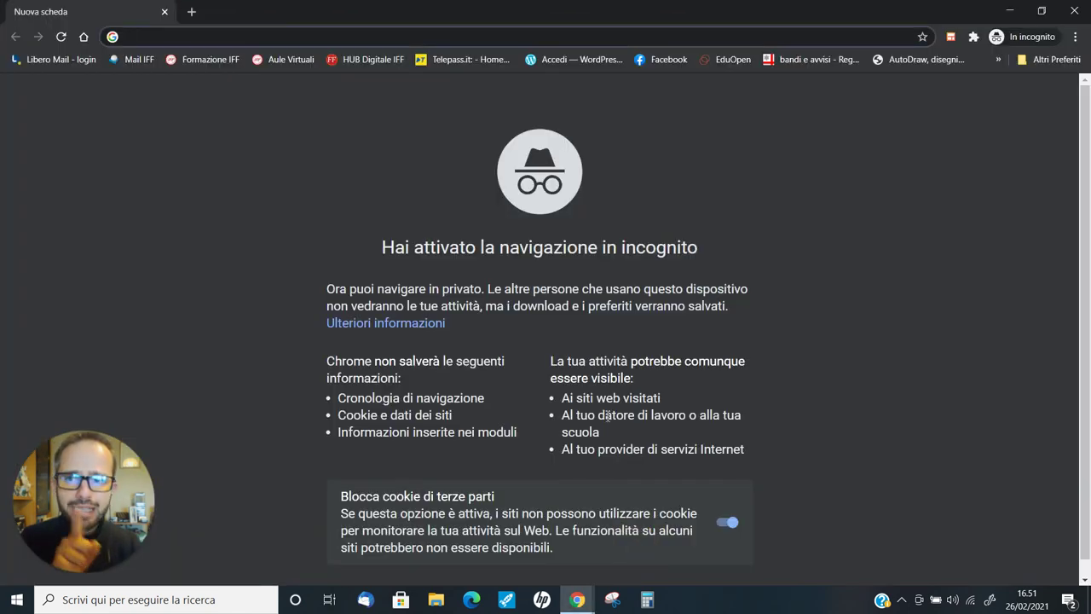
pyautogui.rightClick(148, 37)
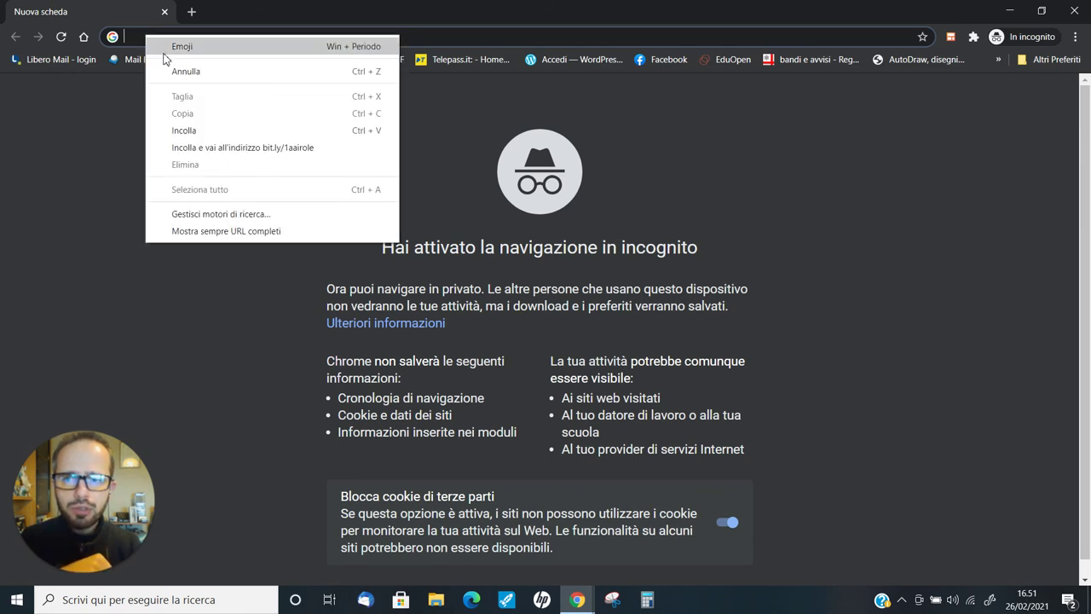
pyautogui.click(208, 130)
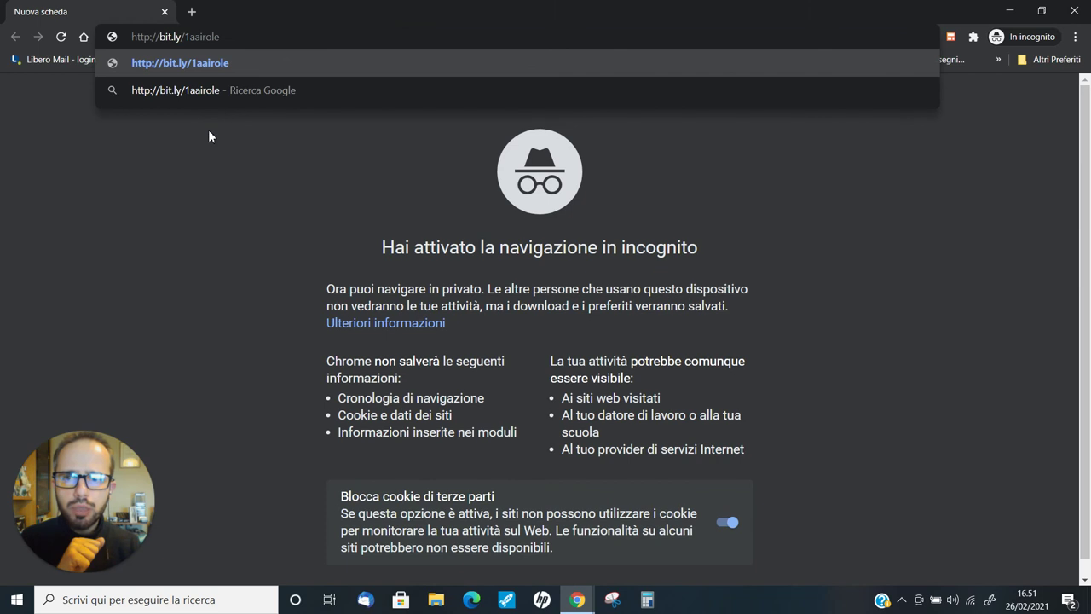
pyautogui.press('Return')
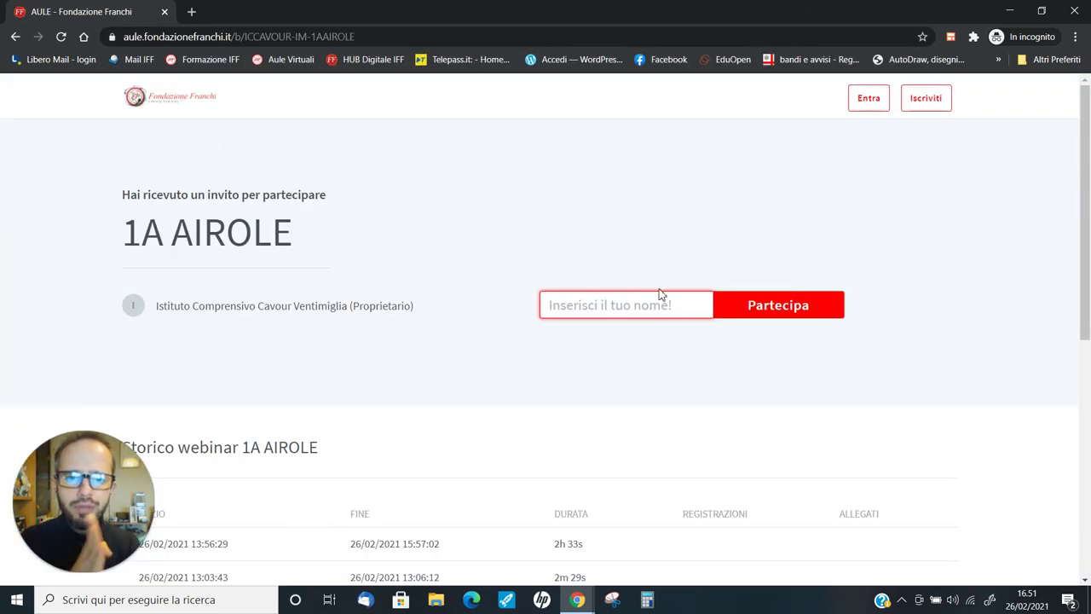
# - Enter a participant name and try joining the 1A AIROLE meeting as a guest
pyautogui.click(661, 295)
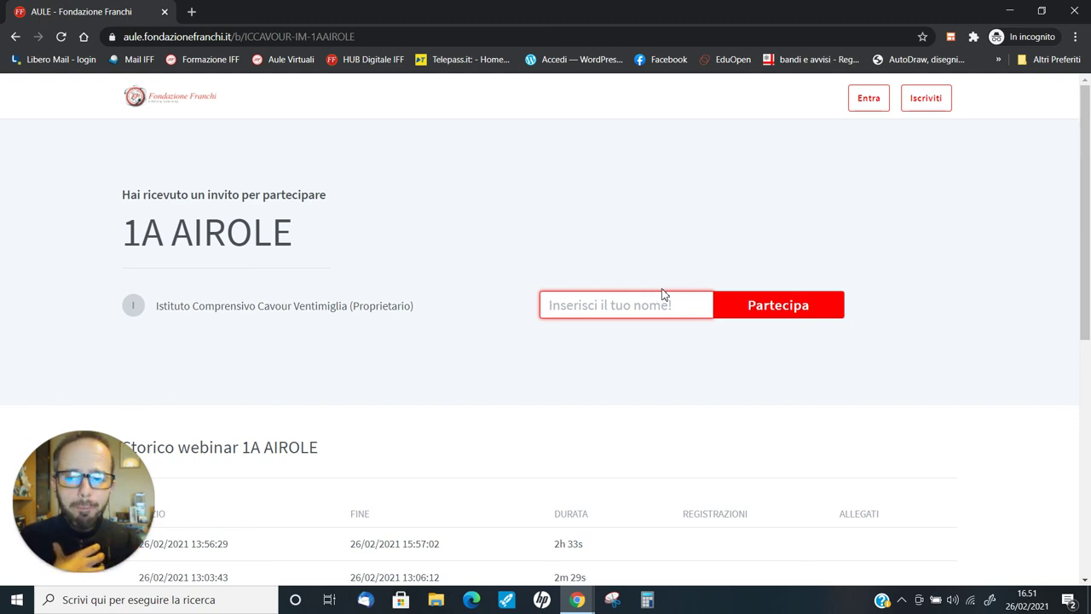
pyautogui.write('Marco C.')
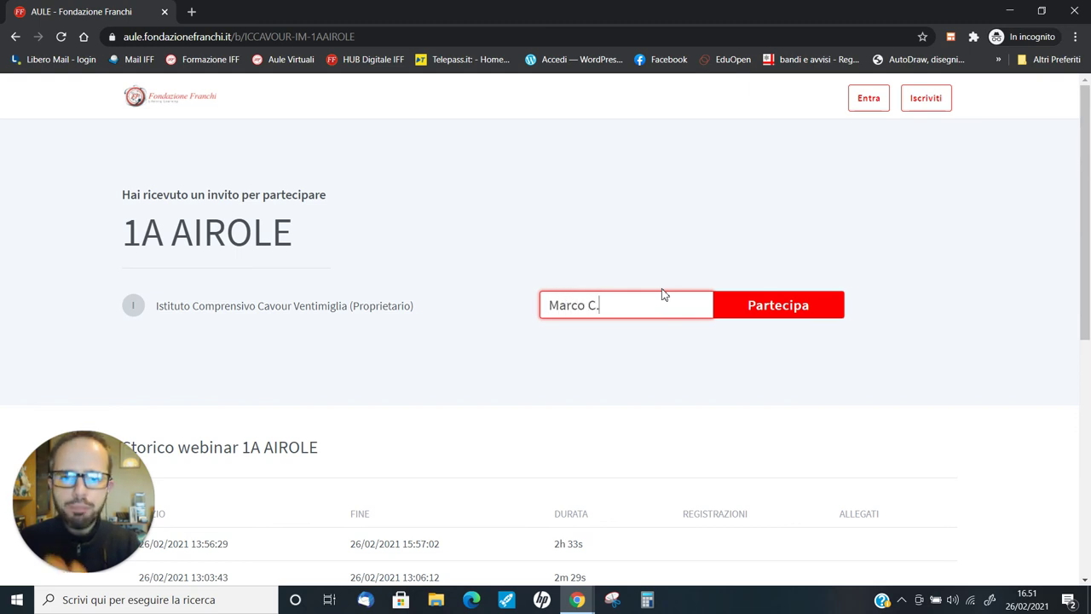
pyautogui.click(752, 317)
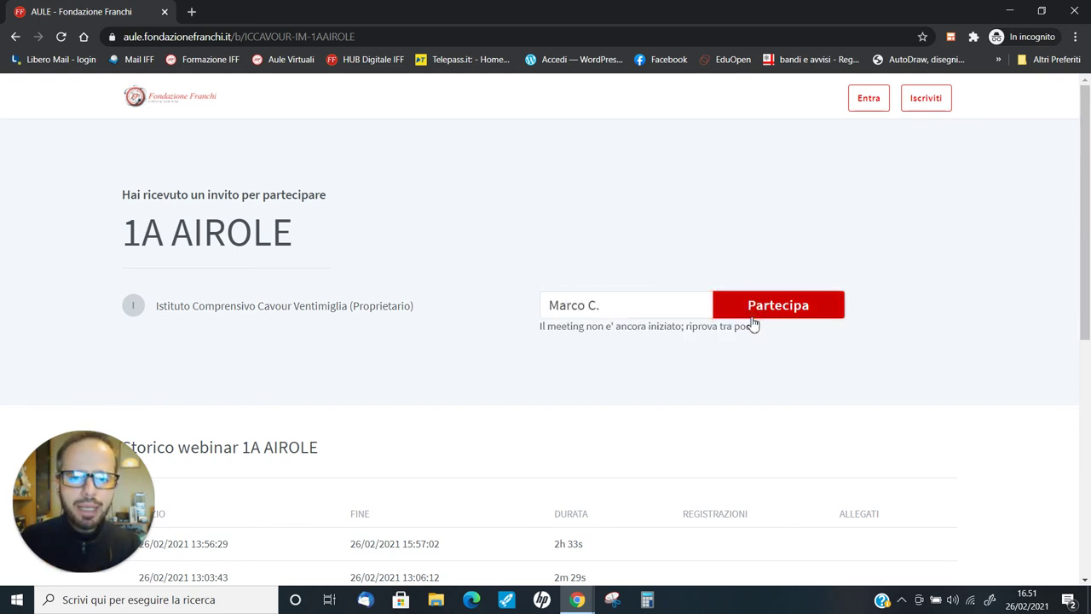